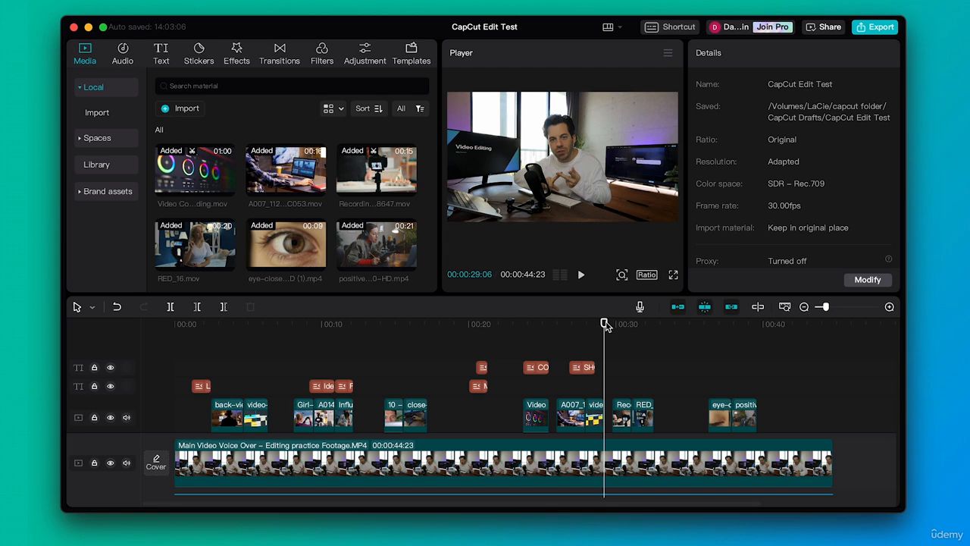
- Scrub the playhead back through the timeline to preview the overlay clips around the 9-second mark
left_click_drag(605, 324, 316, 348)
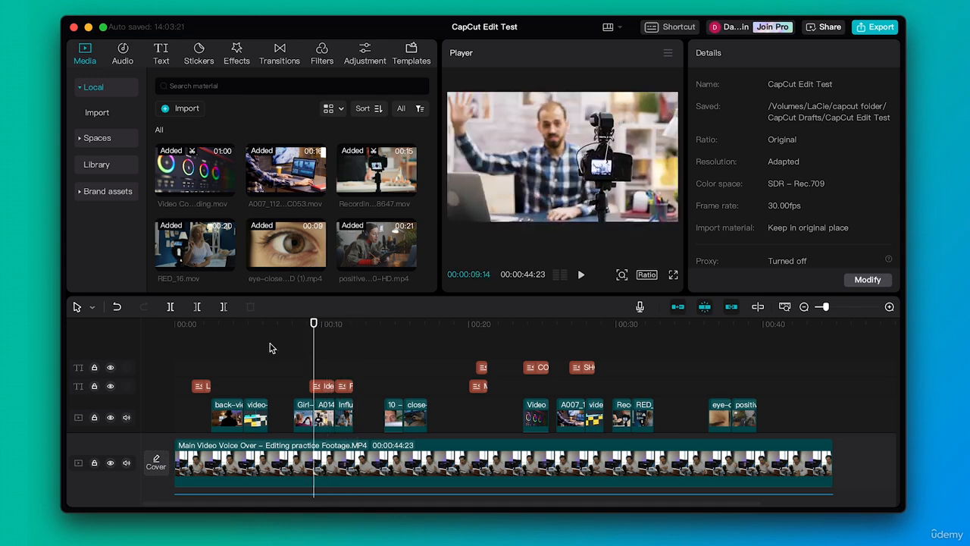
left_click_drag(190, 324, 305, 331)
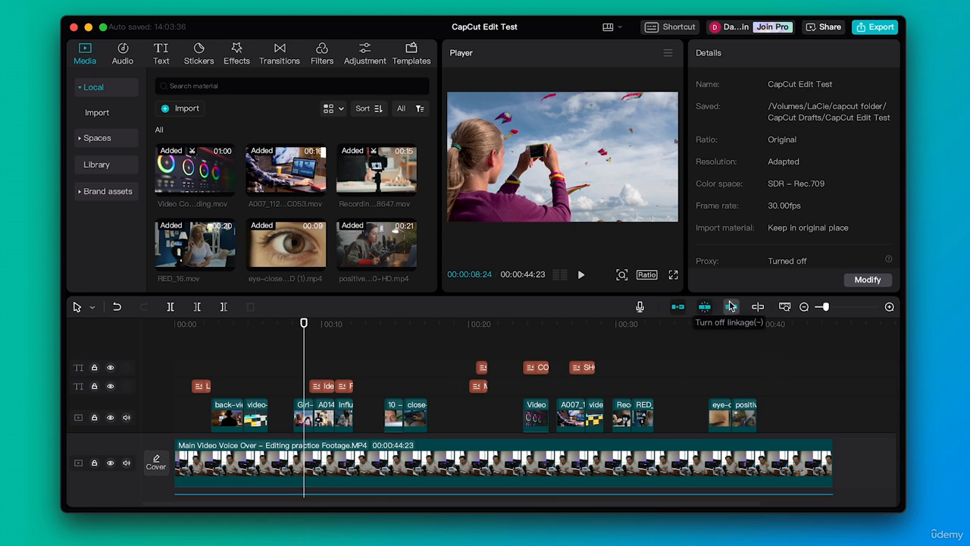
- Place the positive-caucasian-wo clip against the end of the eye-close-and-open clip with auto snapping off, and turn snapping back on
left_click(747, 410)
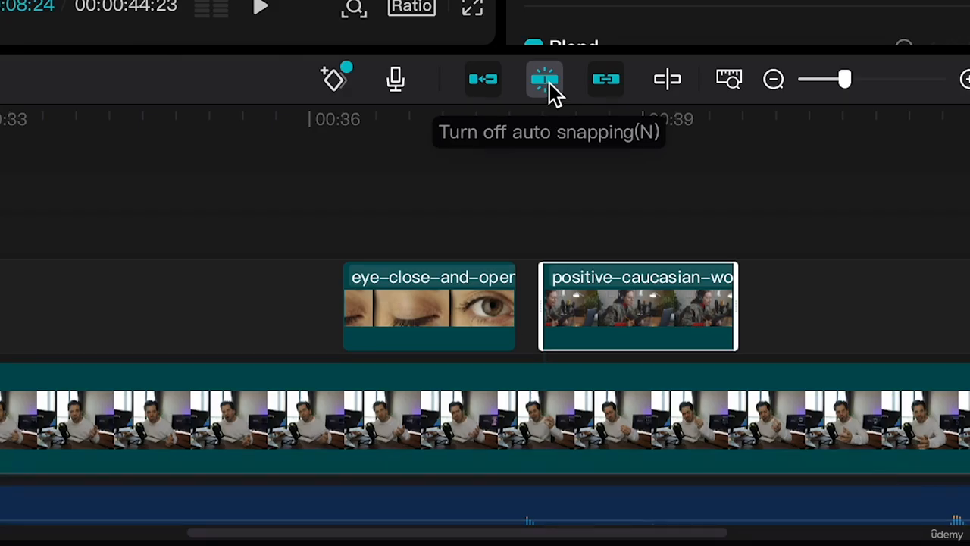
left_click(550, 82)
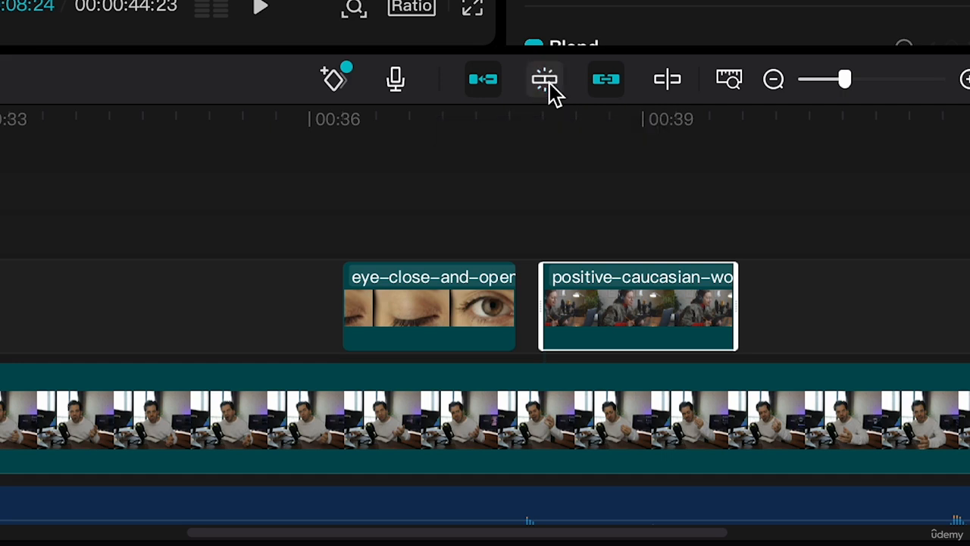
left_click_drag(628, 336, 577, 330)
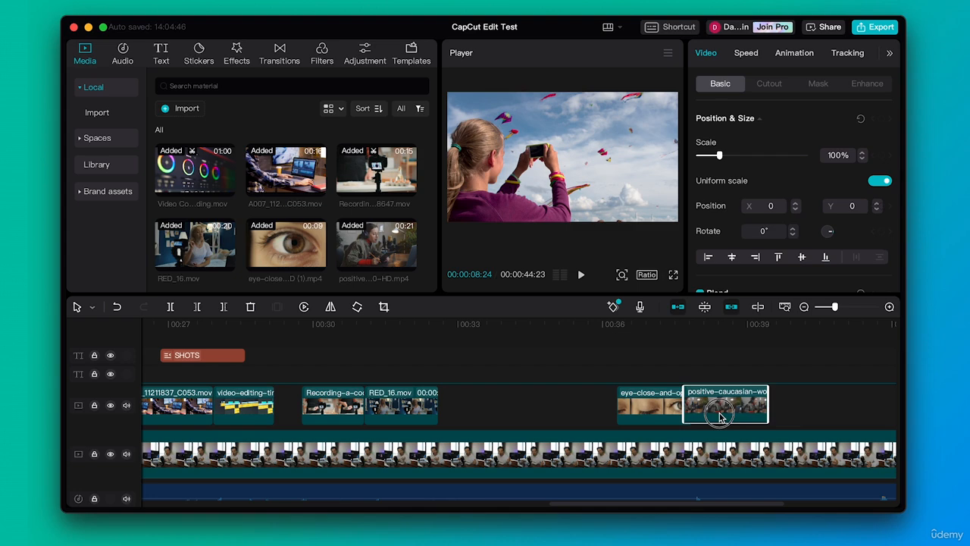
left_click_drag(719, 415, 733, 395)
left_click(705, 307)
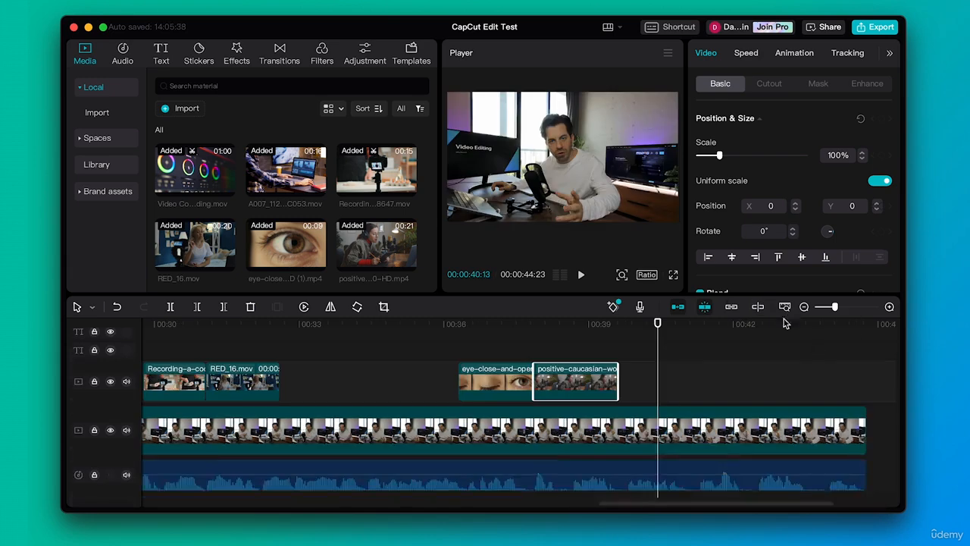
- Lock both text tracks and the overlay video track, and try to select a clip on the locked video track
mouse_move(834, 306)
left_mouse_down()
mouse_move(841, 310)
mouse_move(823, 311)
left_mouse_up()
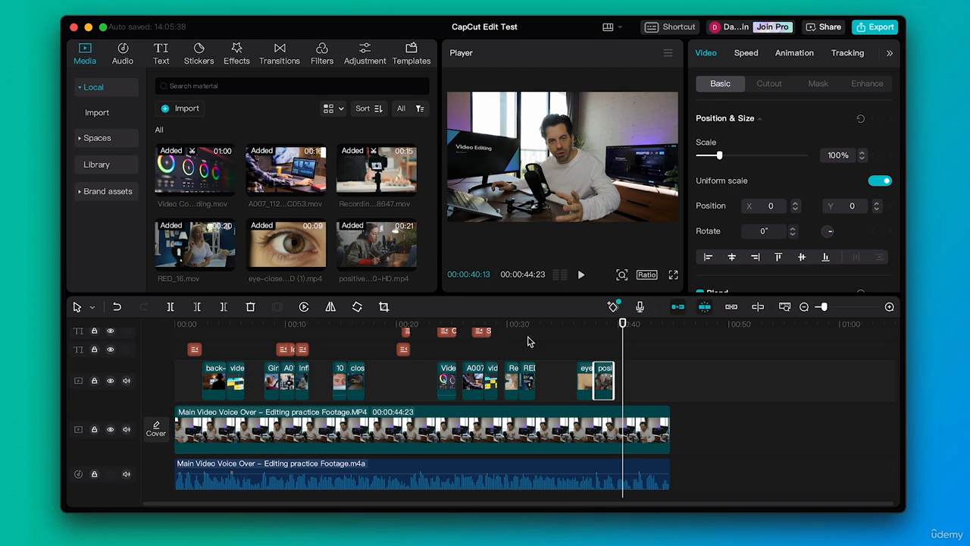
scroll(526, 340, "up", 1)
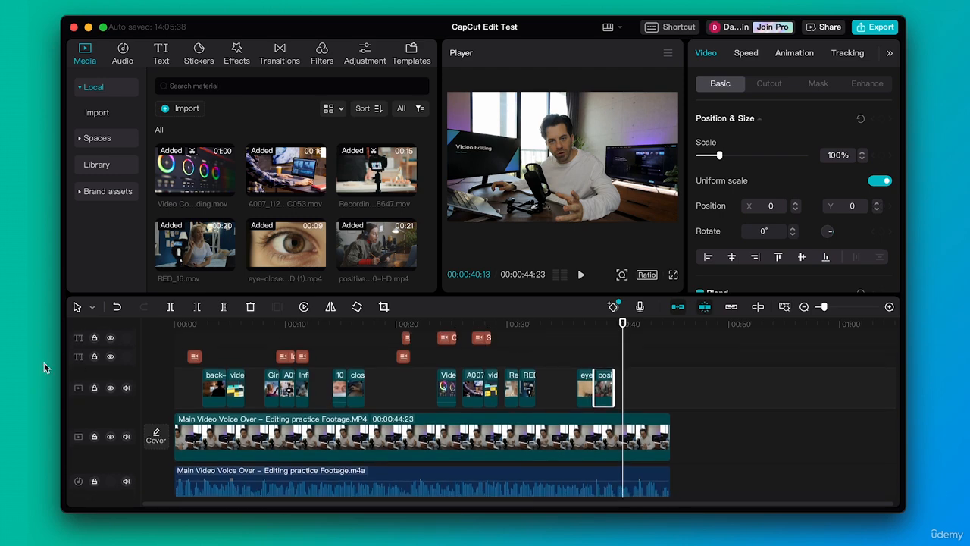
left_click(94, 338)
left_click(96, 357)
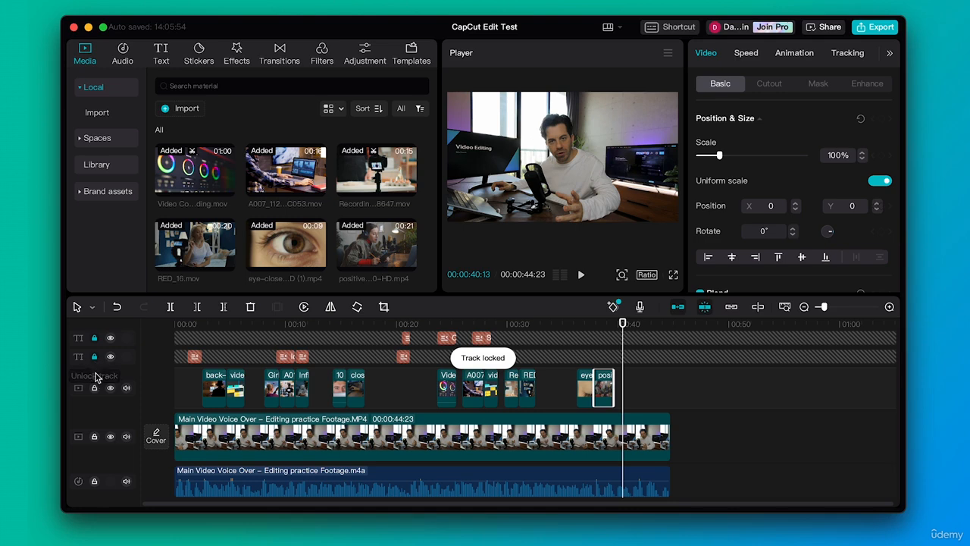
left_click(95, 388)
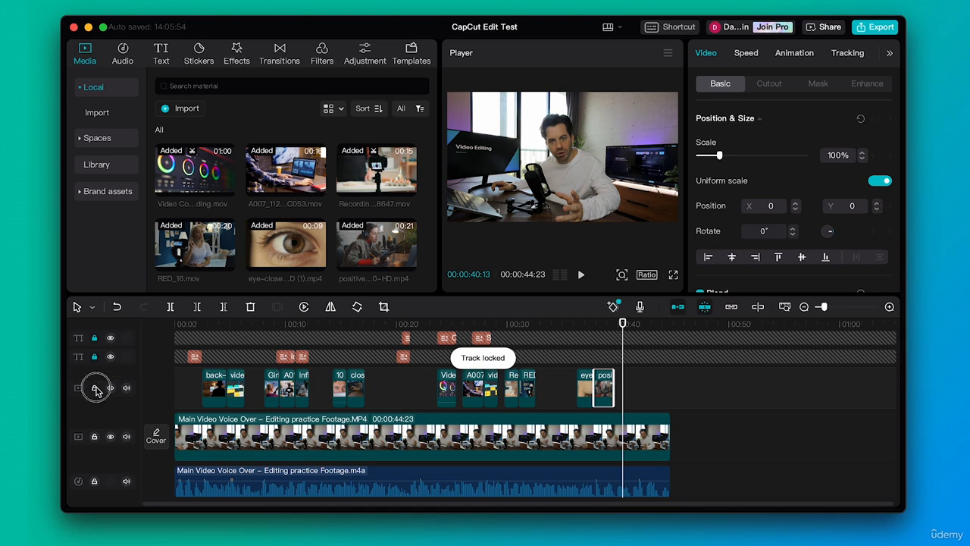
left_click(535, 387)
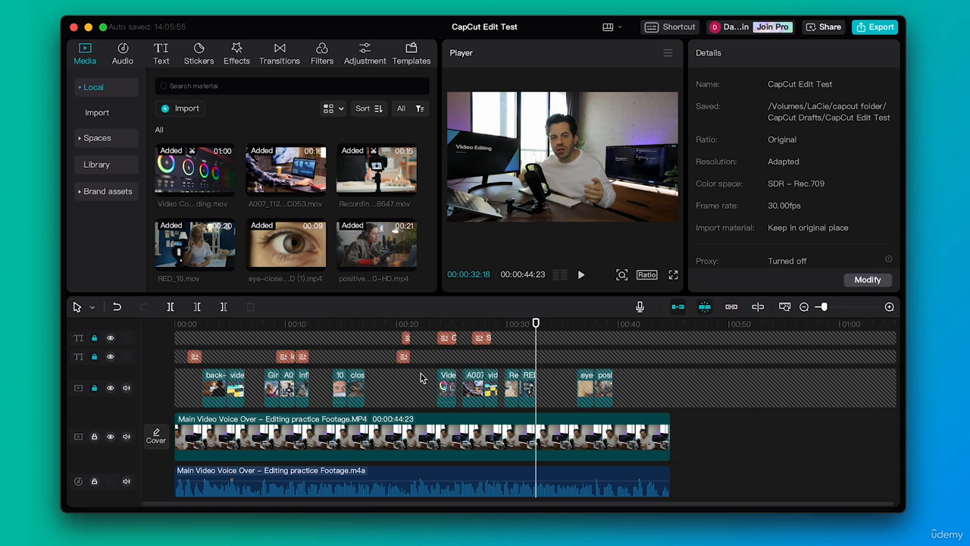
- Unlock the overlay video track and both text tracks
left_click(94, 387)
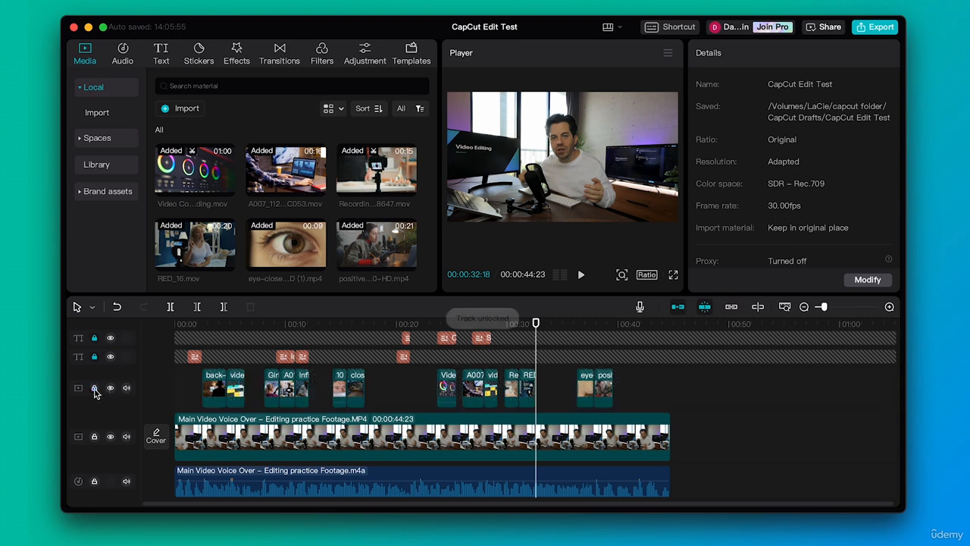
left_click(94, 356)
left_click(94, 338)
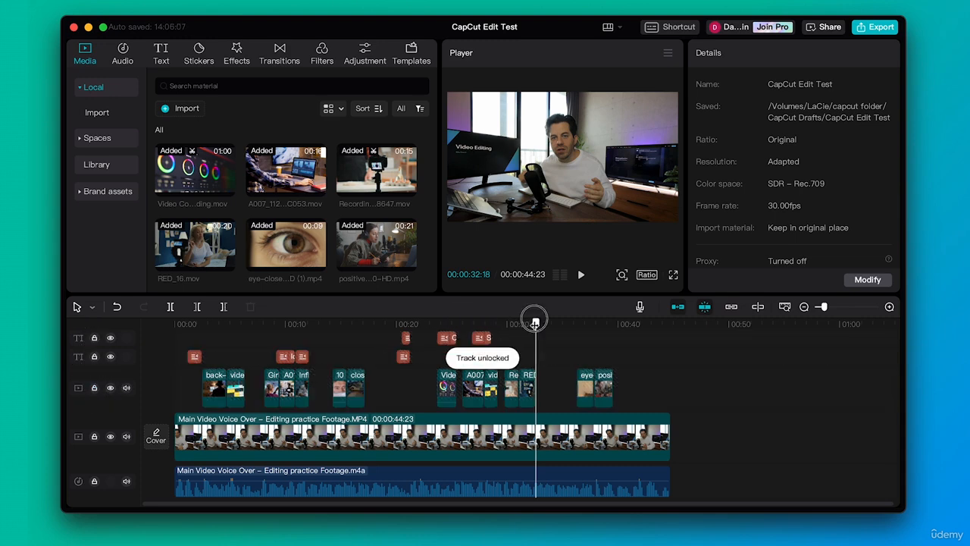
- Move the playhead onto the RED_16.mov clip and hide and unhide the overlay video track twice
left_click_drag(535, 323, 529, 323)
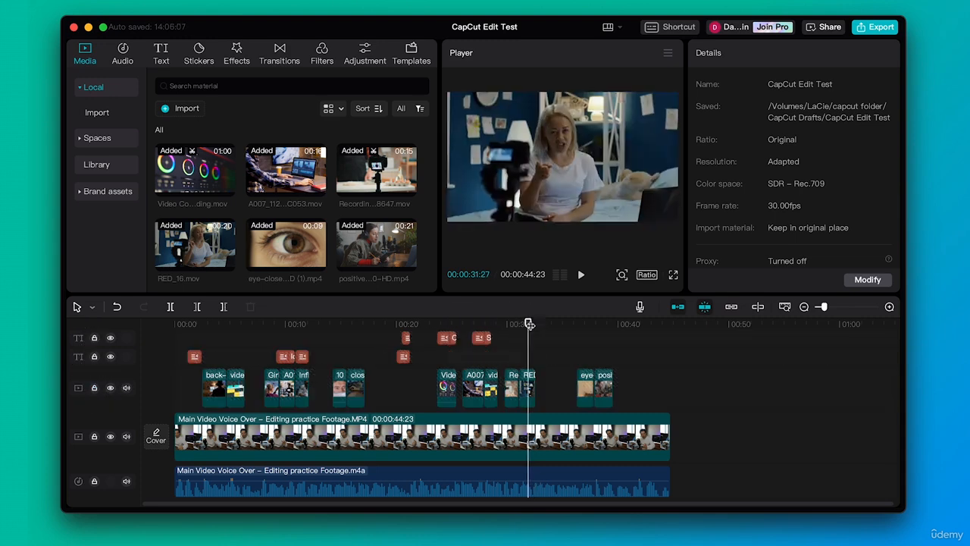
left_click(110, 388)
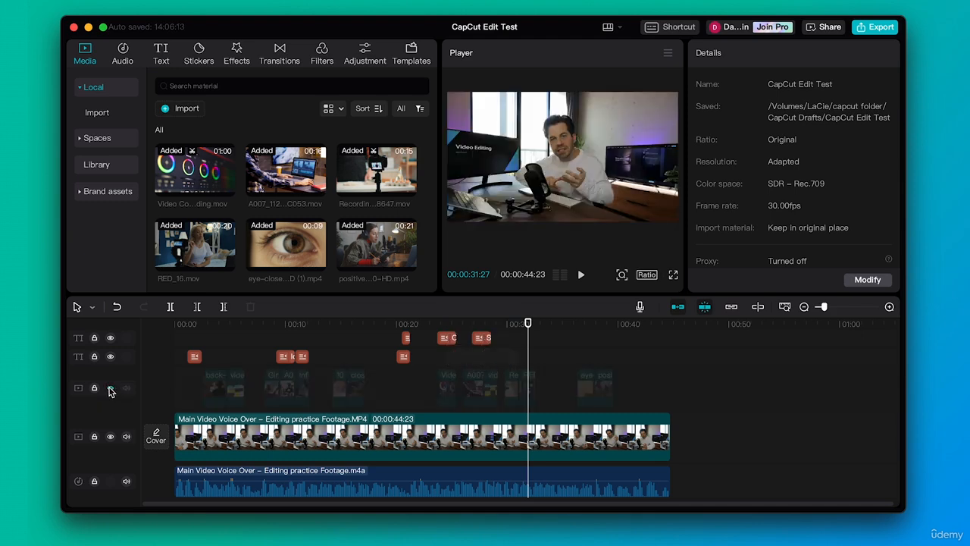
left_click(110, 388)
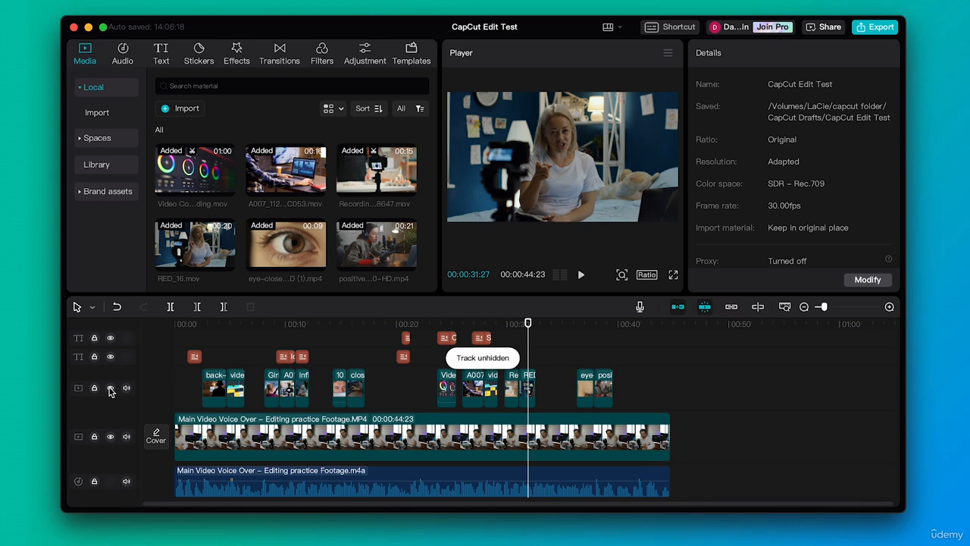
left_click(110, 388)
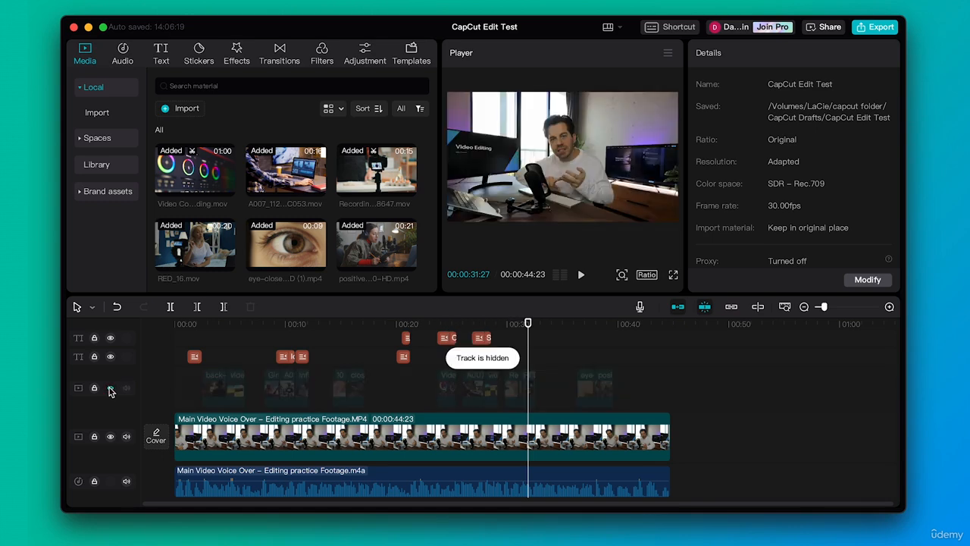
left_click(109, 388)
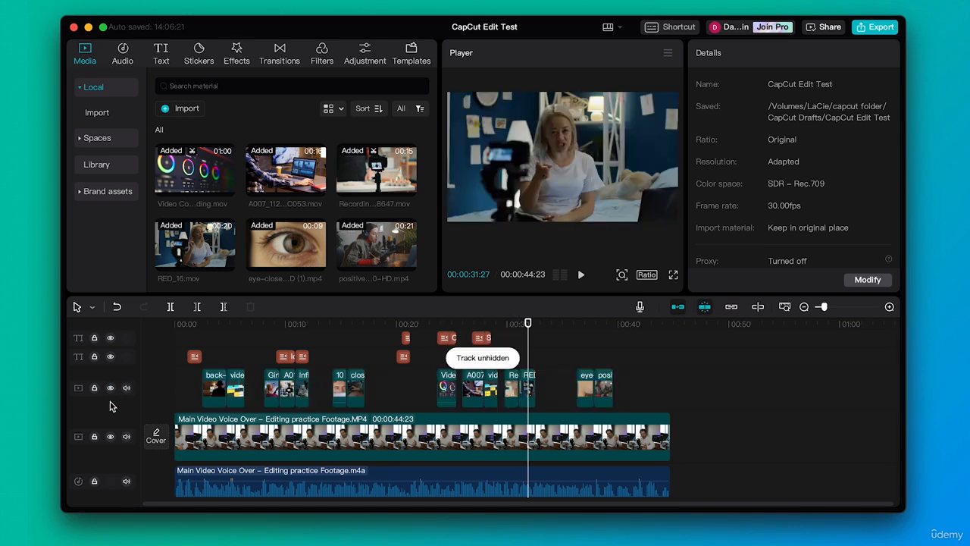
- Mute and unmute the voice-over audio track, and lock and unlock it
left_click(125, 482)
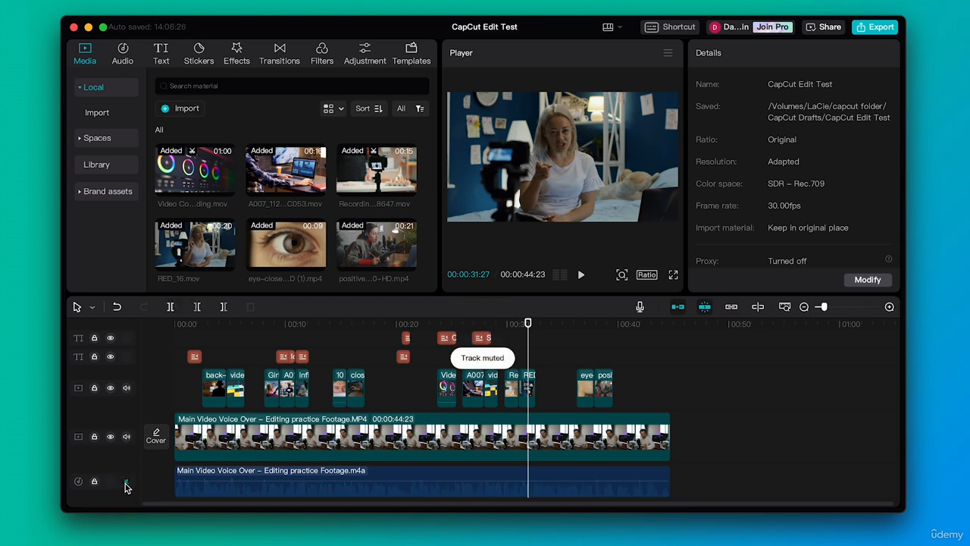
left_click(126, 482)
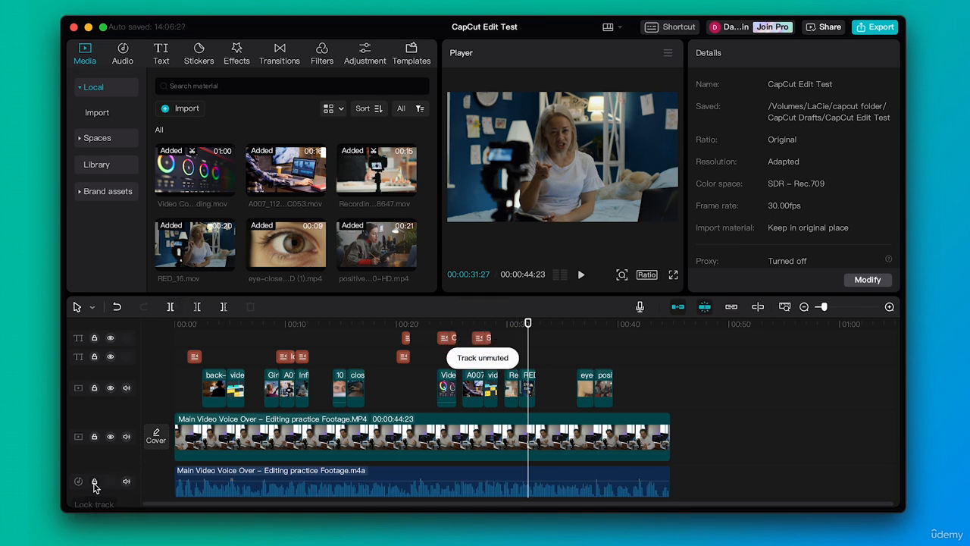
left_click(95, 485)
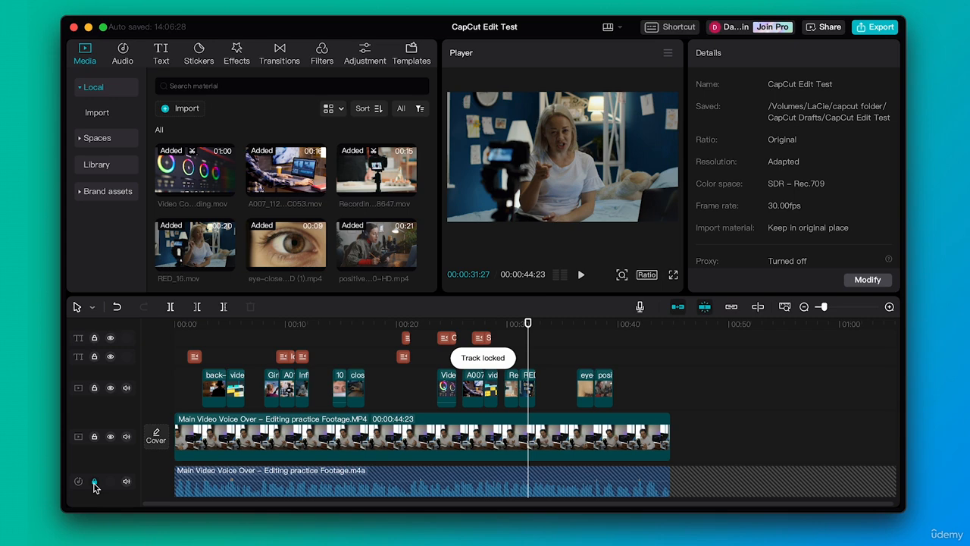
left_click(94, 483)
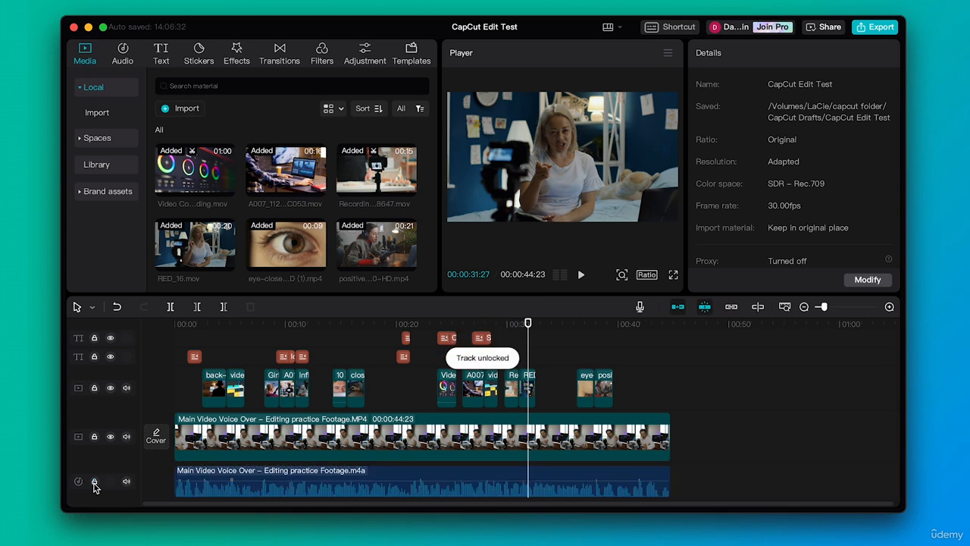
- Select the main voice-over video clip and open its audio settings
left_click(189, 437)
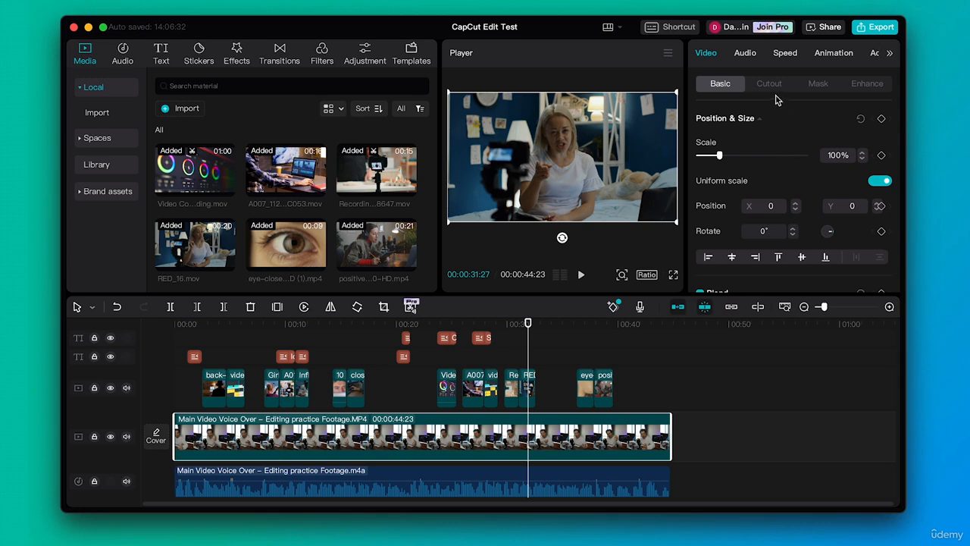
left_click(746, 55)
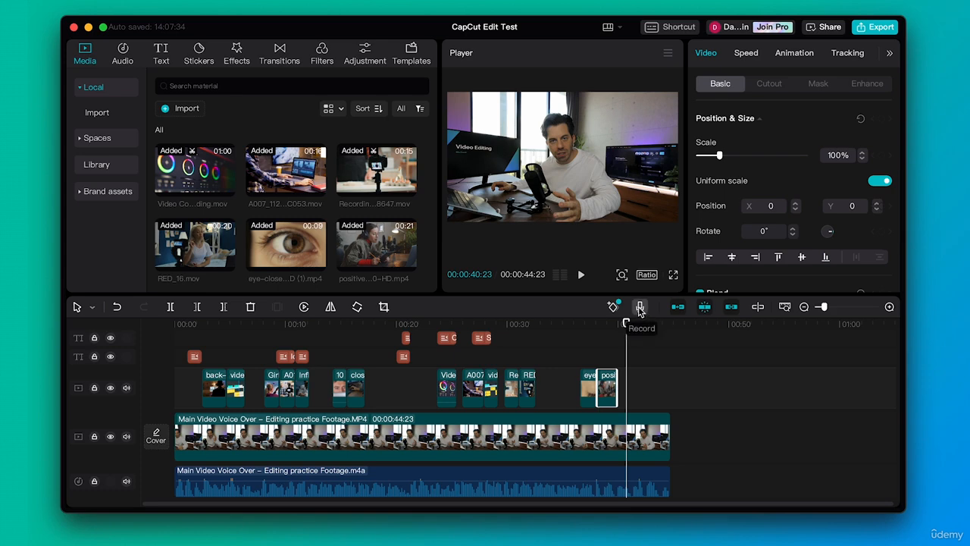
- Open the voice recorder, allow microphone access, and close the recorder
left_click(640, 308)
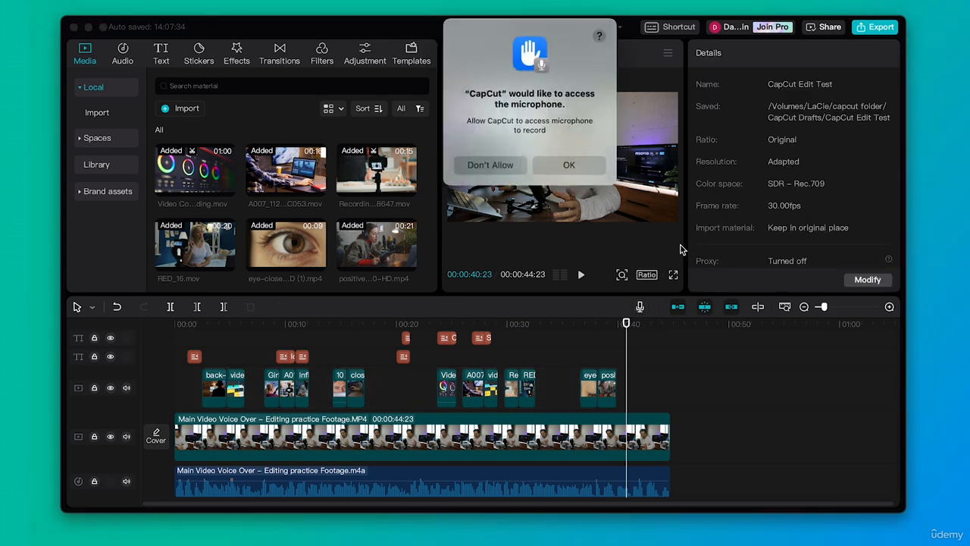
left_click(569, 164)
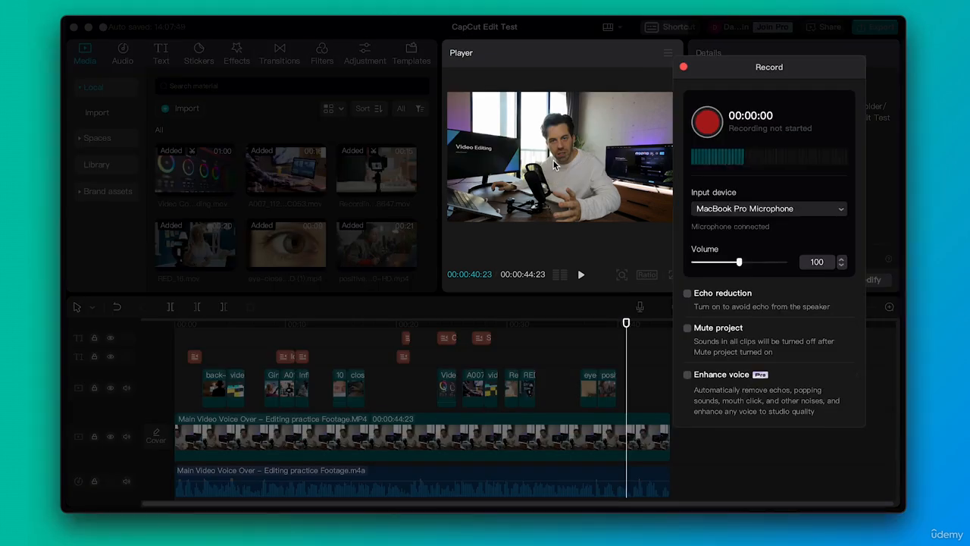
left_click(685, 68)
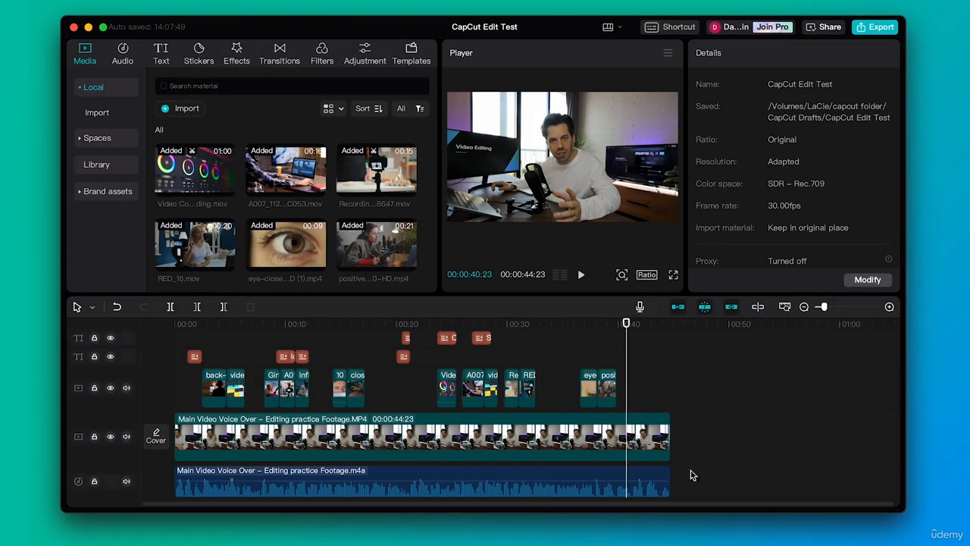
- Record a voice-over clip about 3 seconds long from the playhead at 00:00:40:23, and close the recorder
left_click(639, 306)
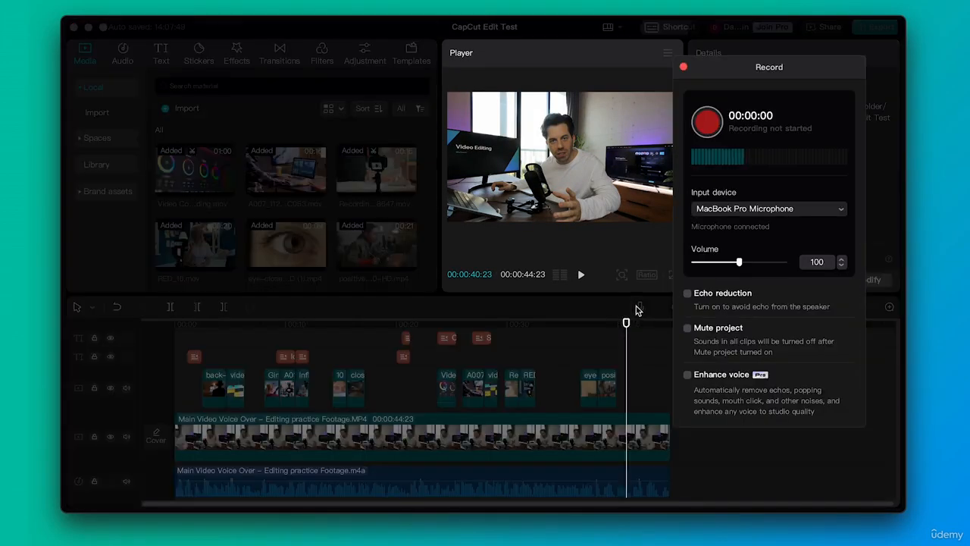
left_click(711, 127)
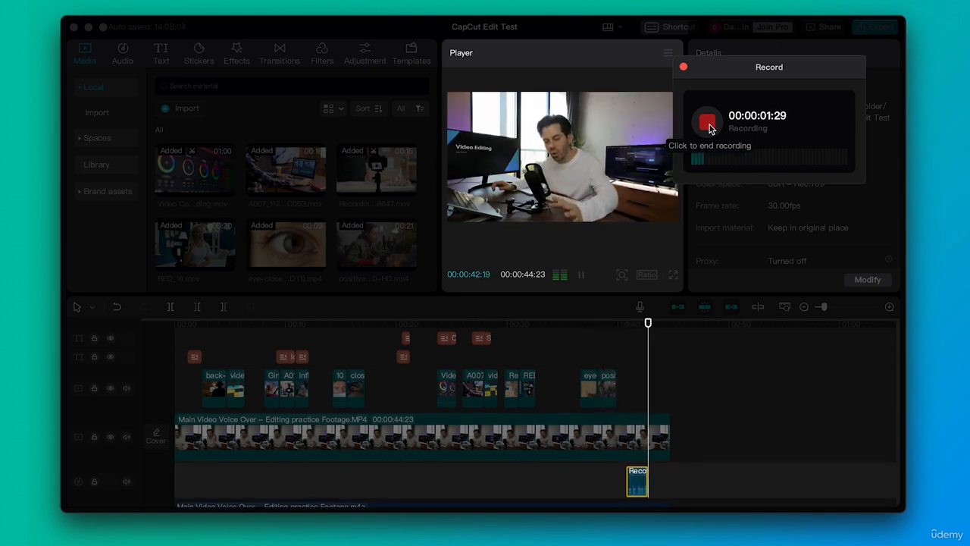
left_click(707, 123)
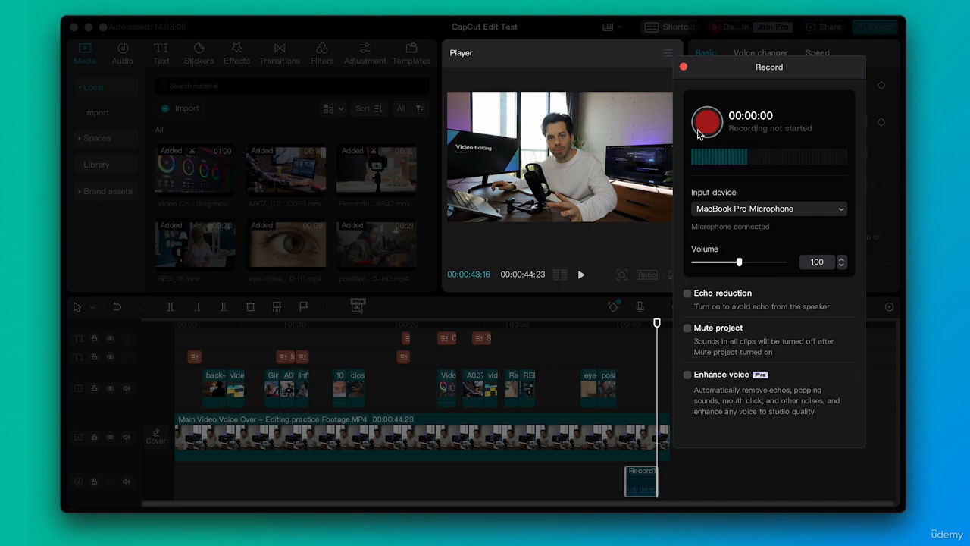
left_click(683, 68)
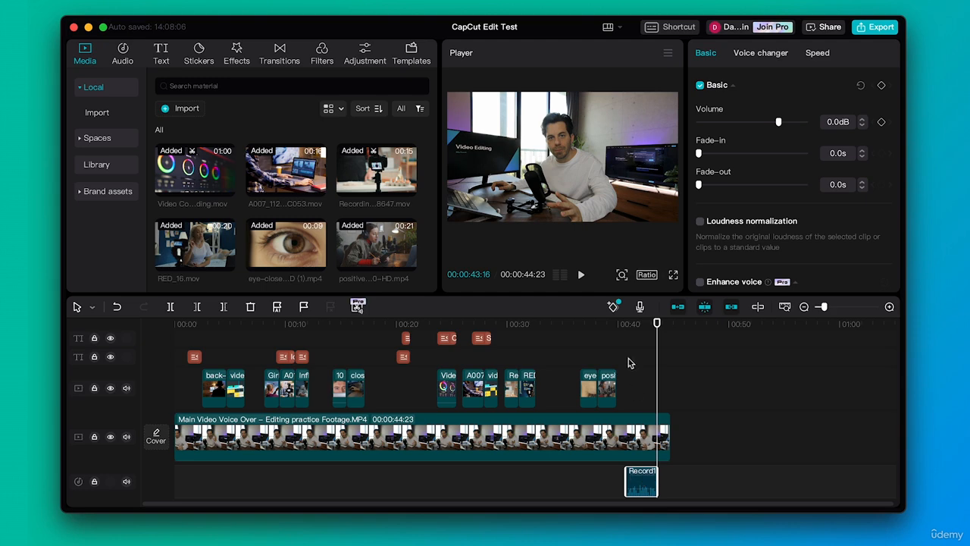
- Play back the recorded voice-over from about 00:40 in the timeline and stop the playback
left_click(618, 324)
key("space")
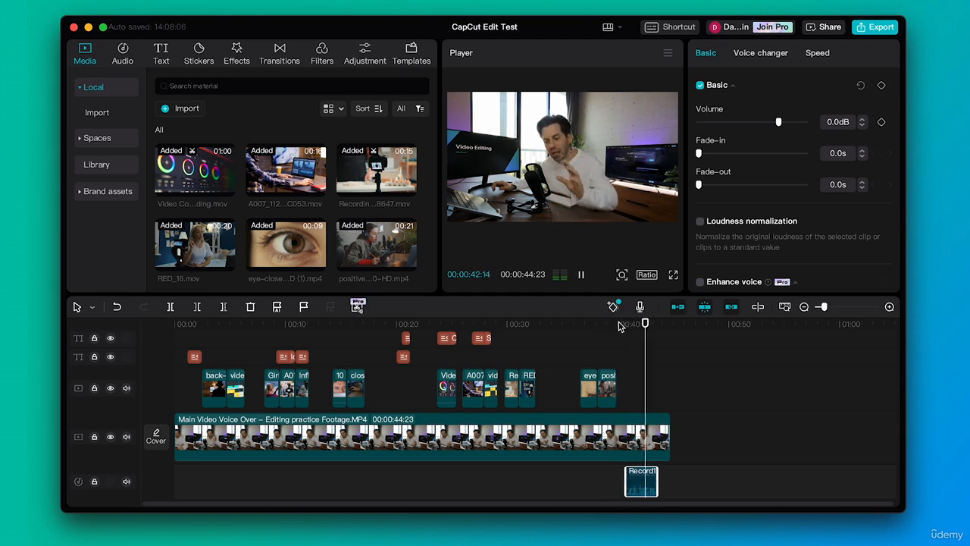
key("space")
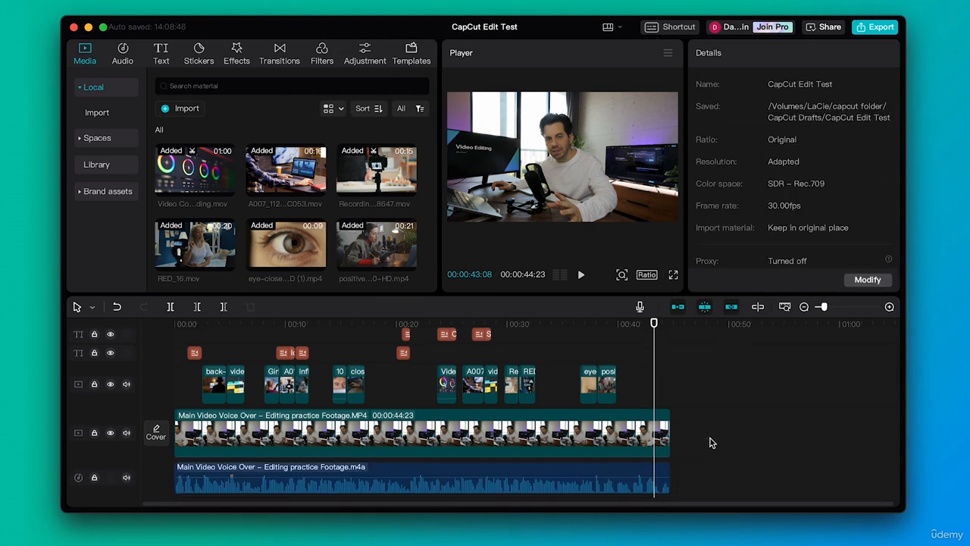
scroll(710, 440, "down", 2)
scroll(710, 440, "up", 2)
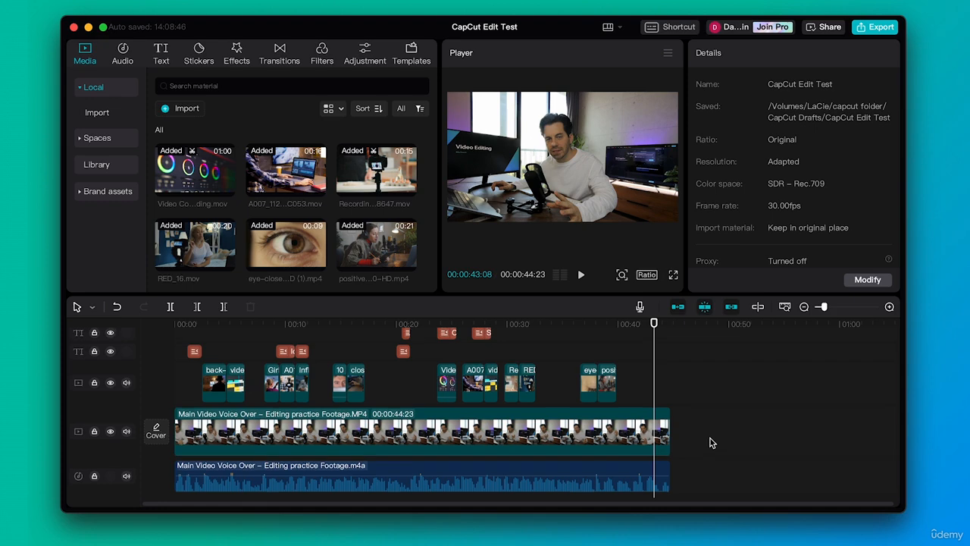